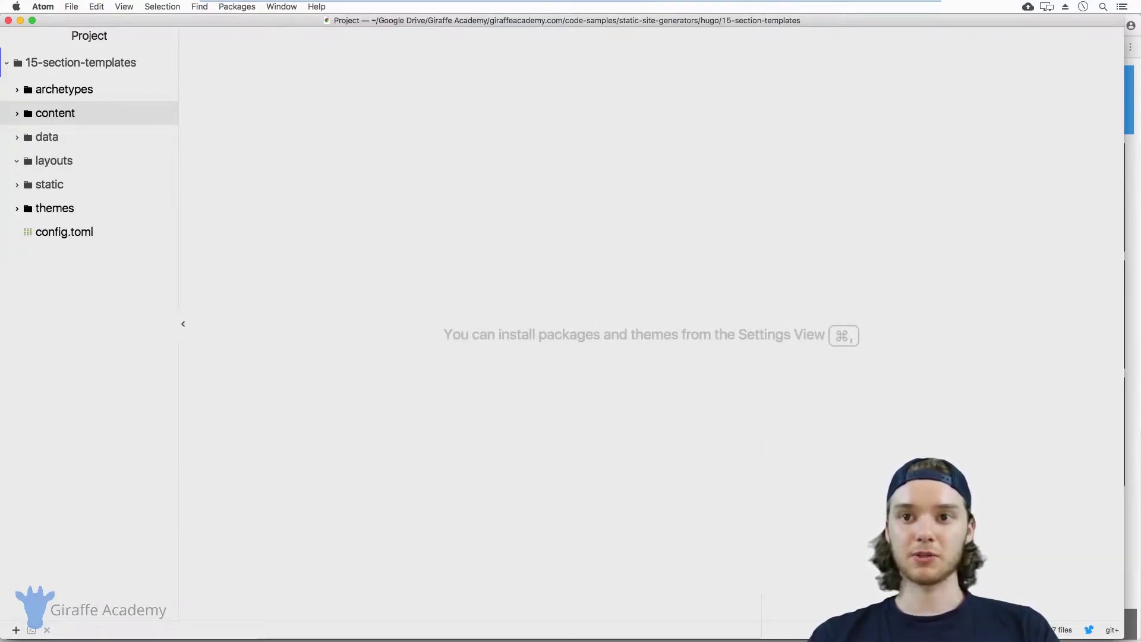
- Browse themes > ga-hugo-theme > layouts > _default to view list.html and single.html, then collapse them
left_click(39, 211)
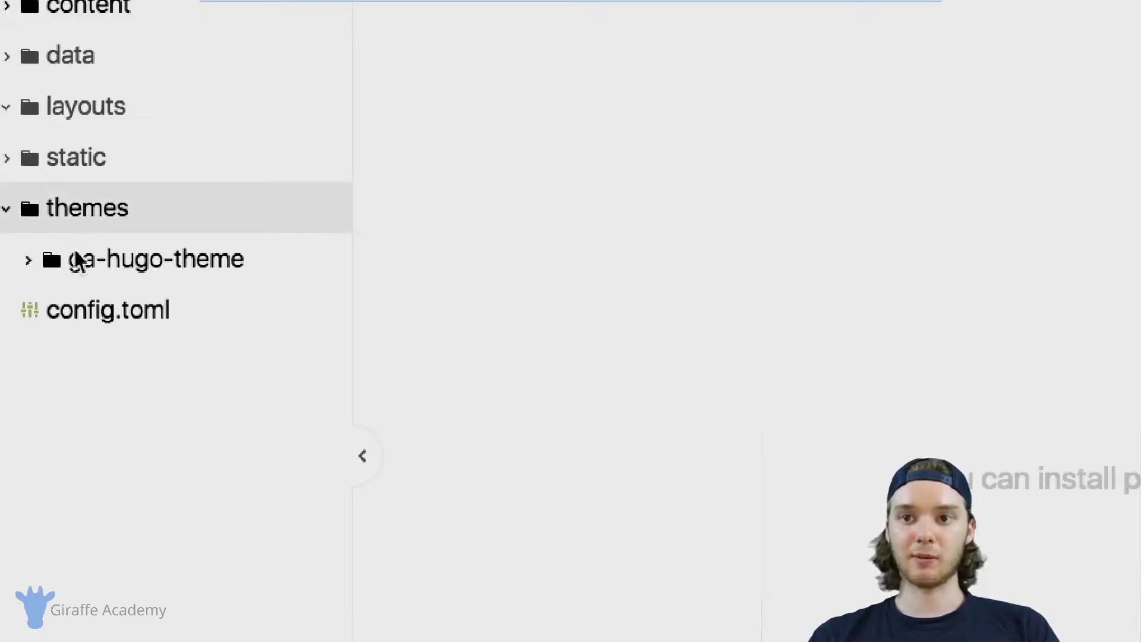
left_click(55, 266)
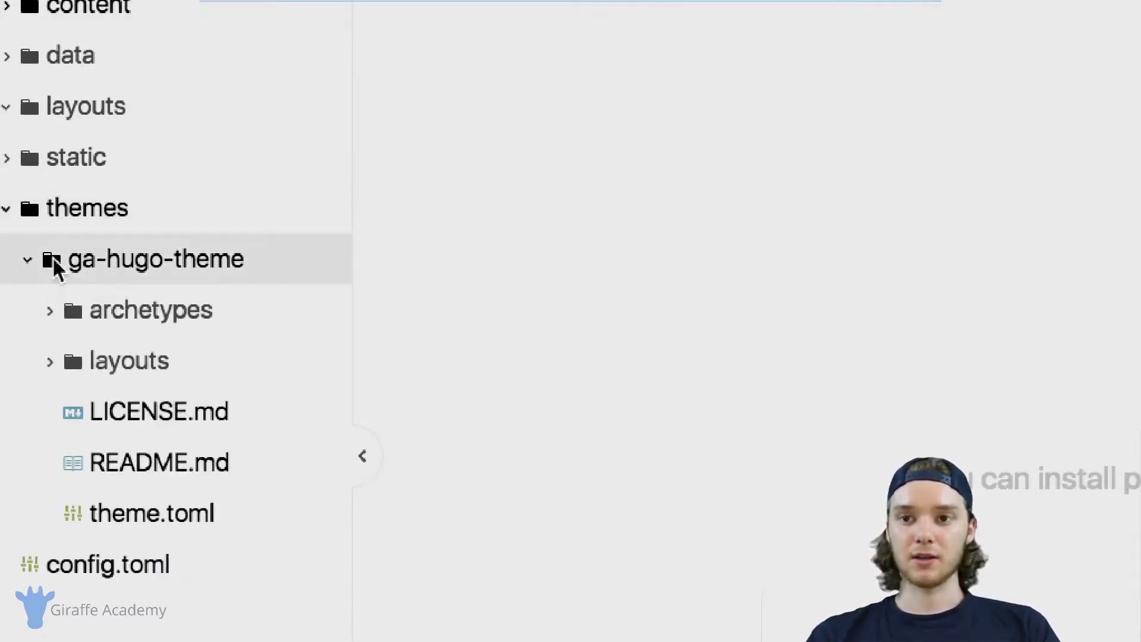
left_click(111, 371)
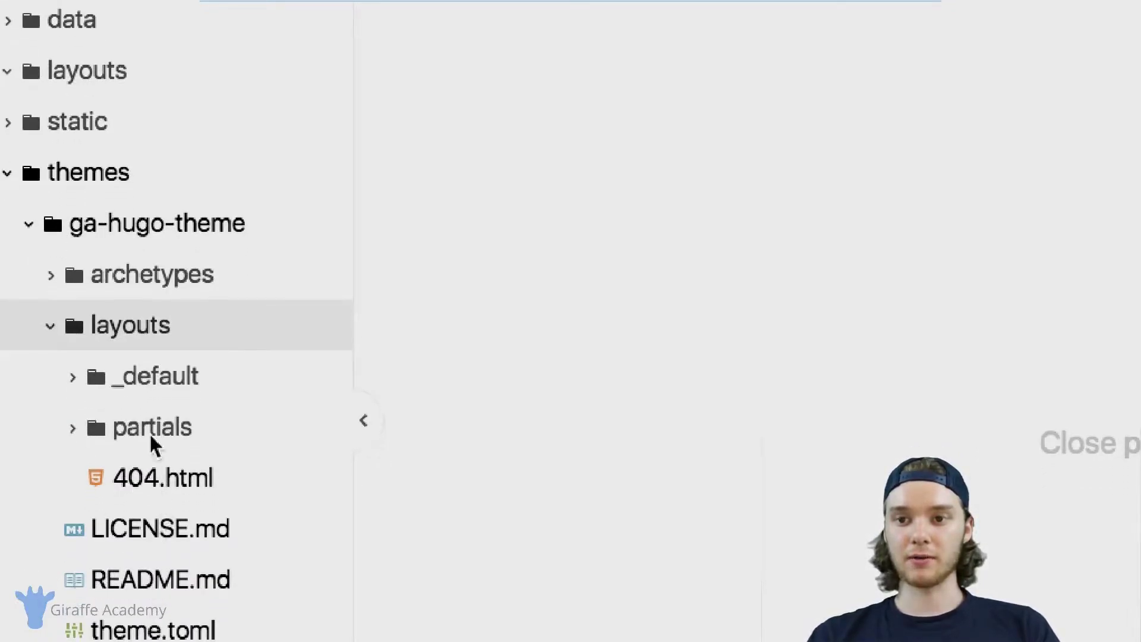
left_click(148, 386)
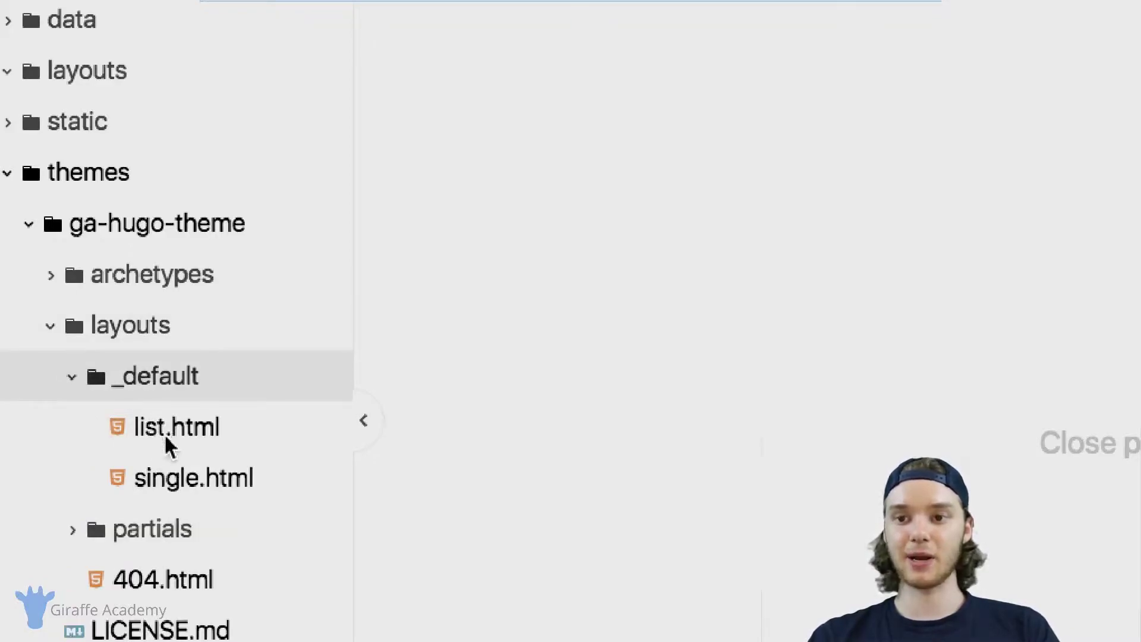
left_click(138, 393)
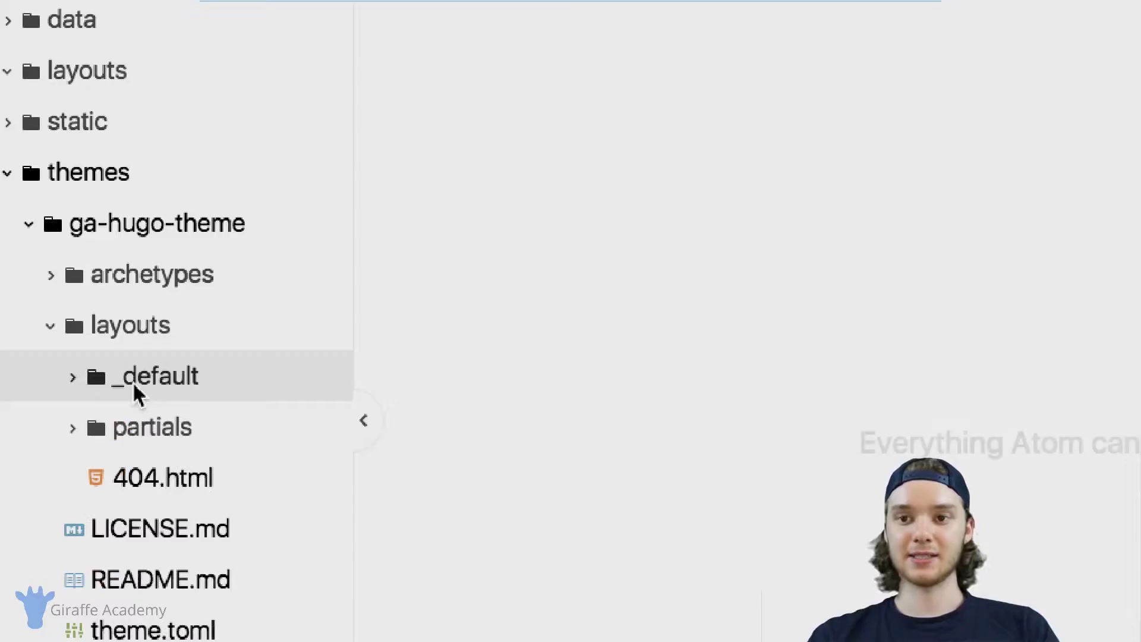
left_click(116, 342)
left_click(65, 239)
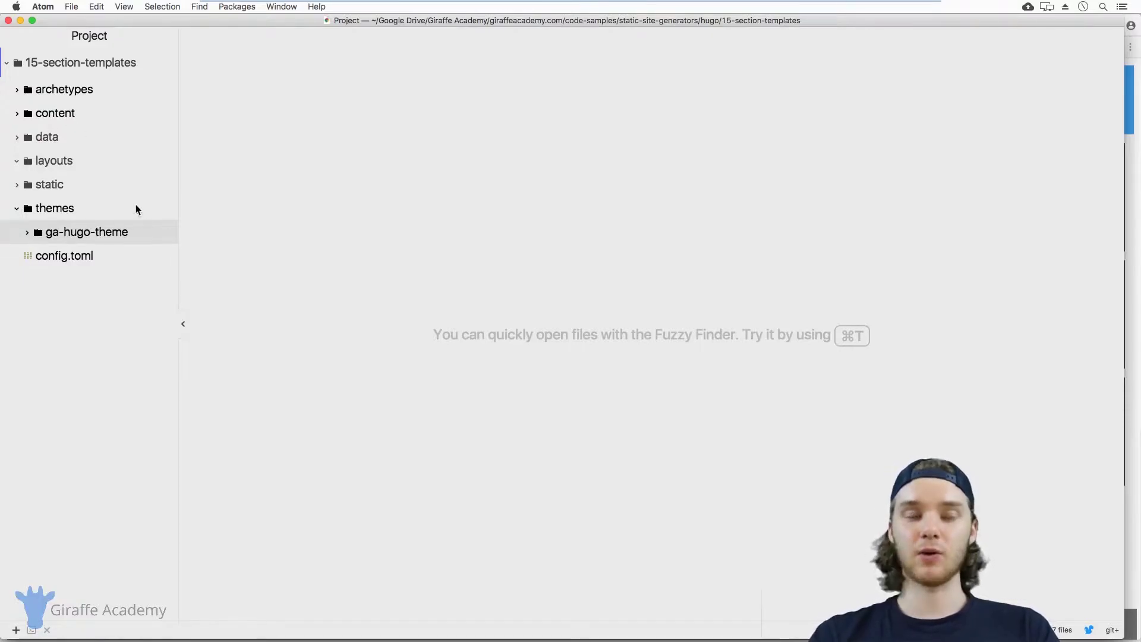
- Expand the content folder and toggle dir1 open and closed to reveal b.md and c.md
left_click(26, 113)
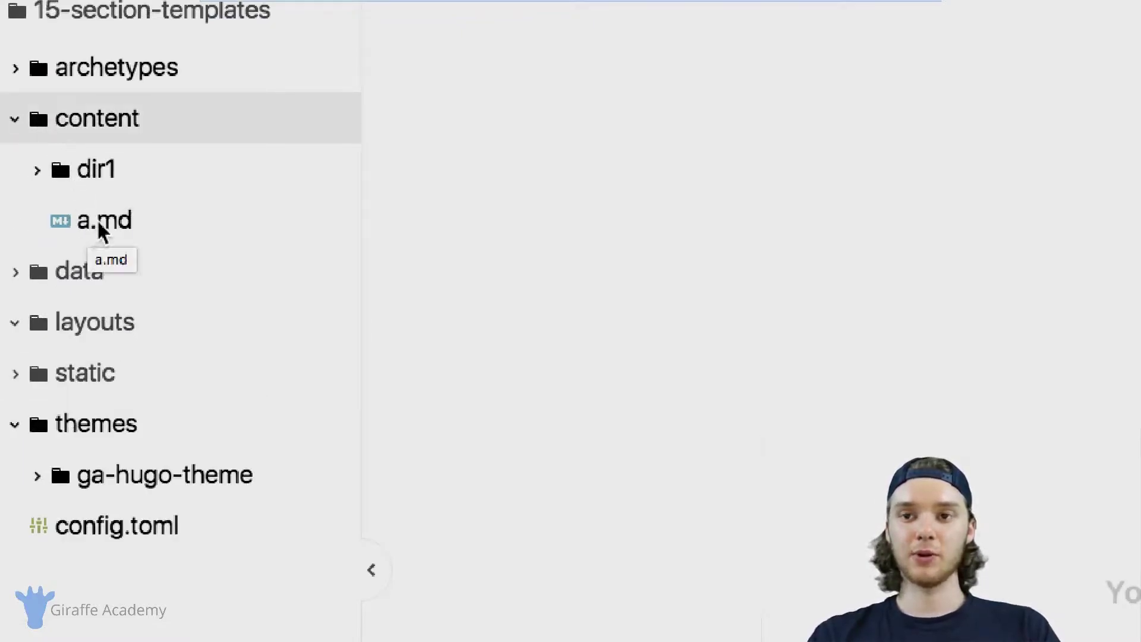
left_click(79, 177)
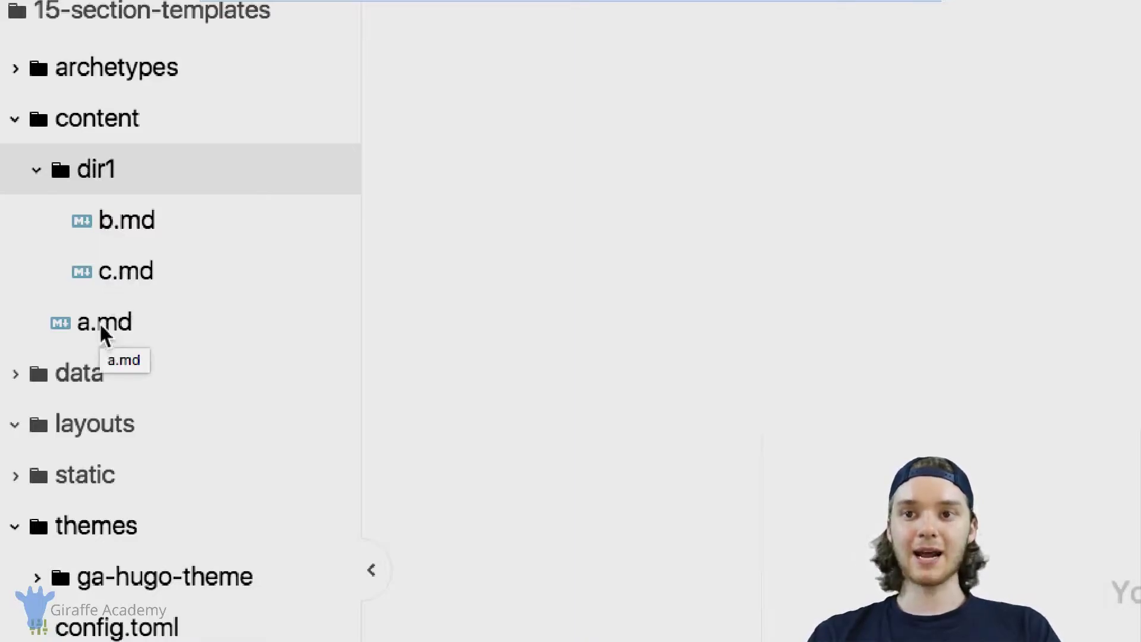
left_click(82, 170)
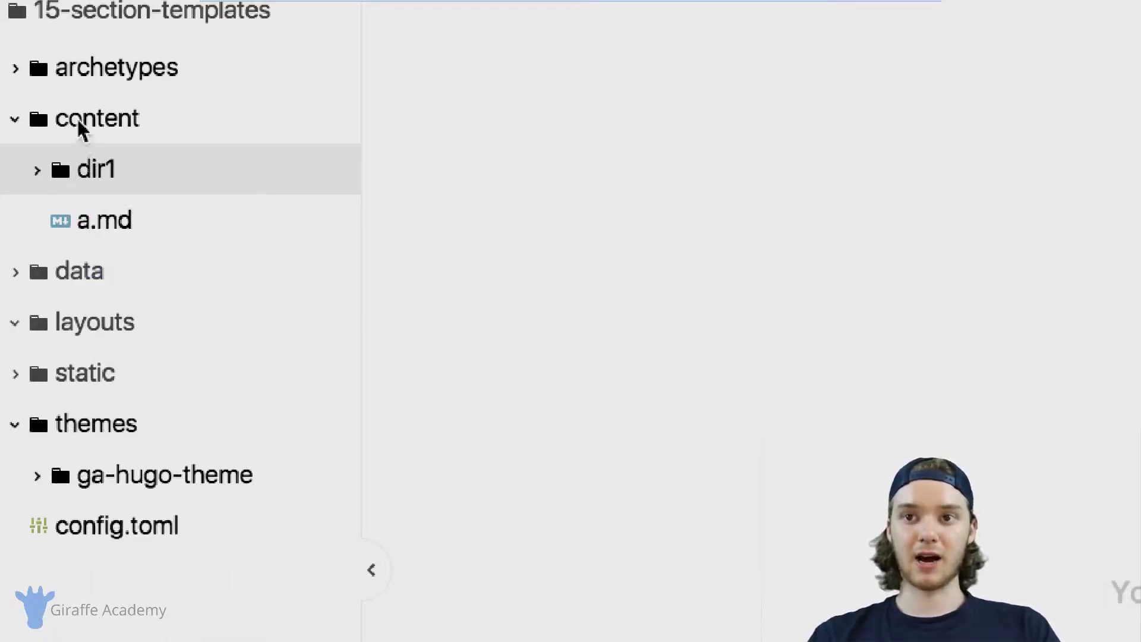
left_click(62, 171)
left_click(69, 175)
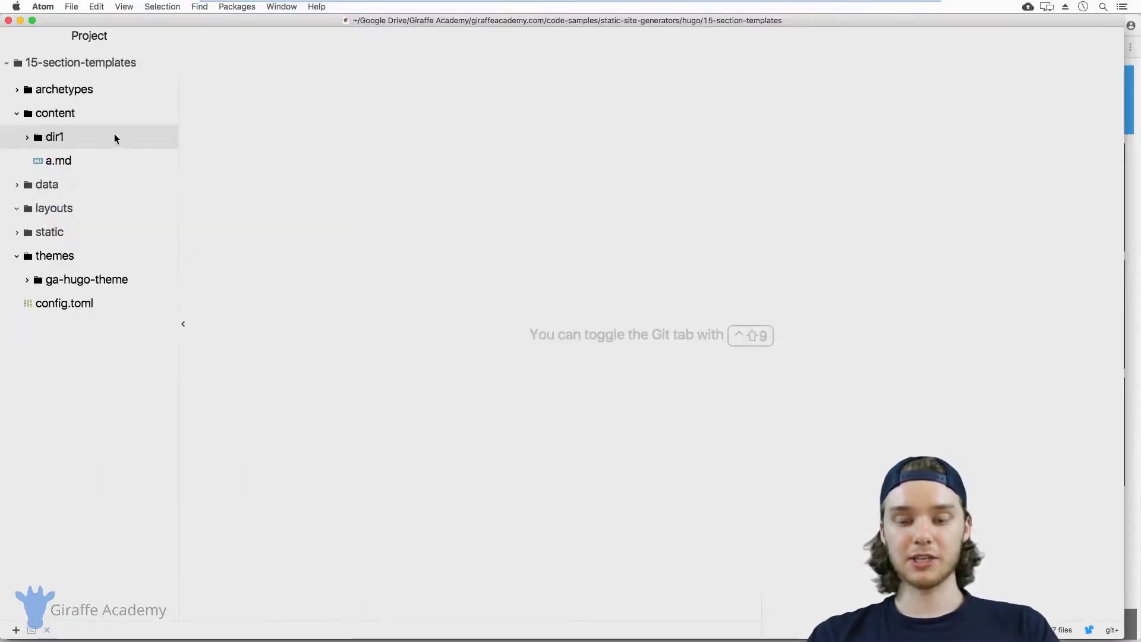
key("super+Tab")
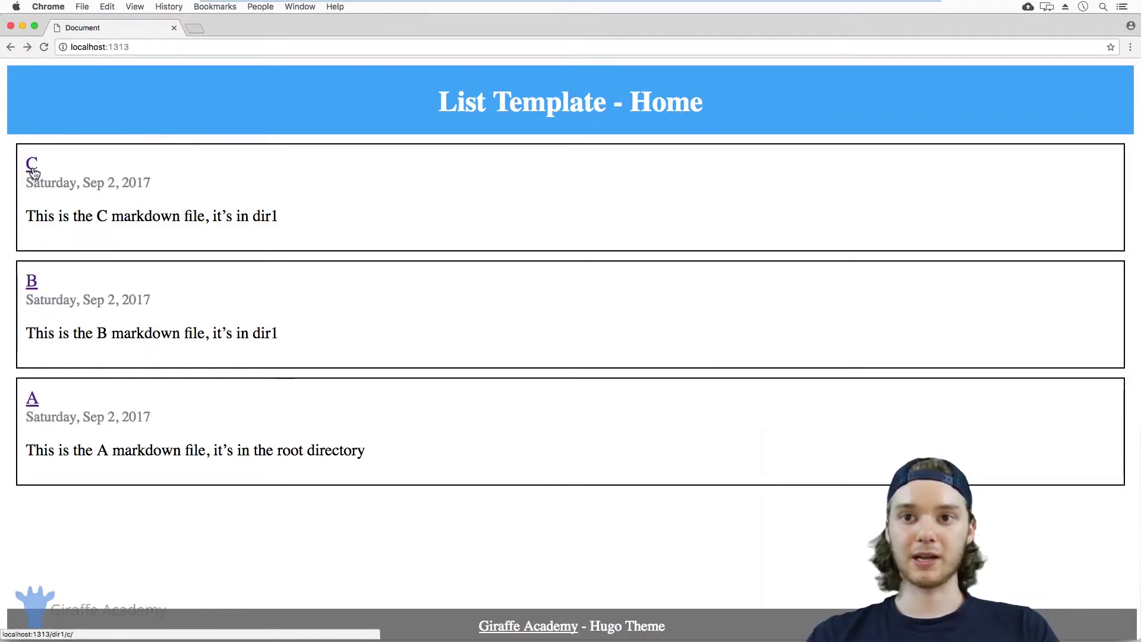
left_click(32, 171)
left_click_drag(434, 101, 628, 107)
left_click(116, 278)
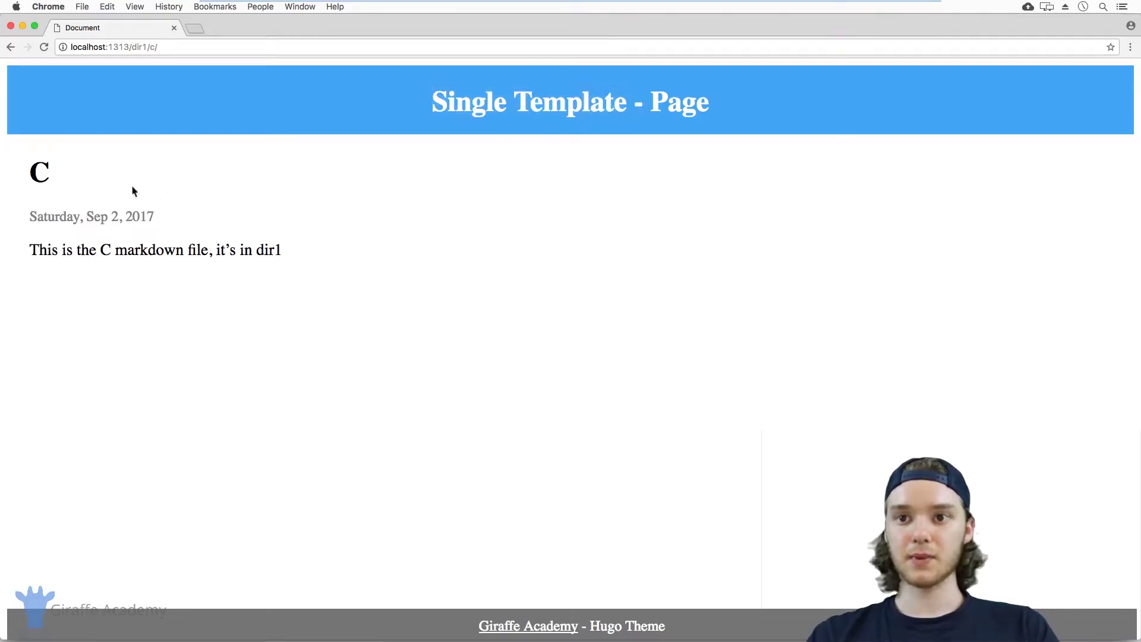
left_click(12, 46)
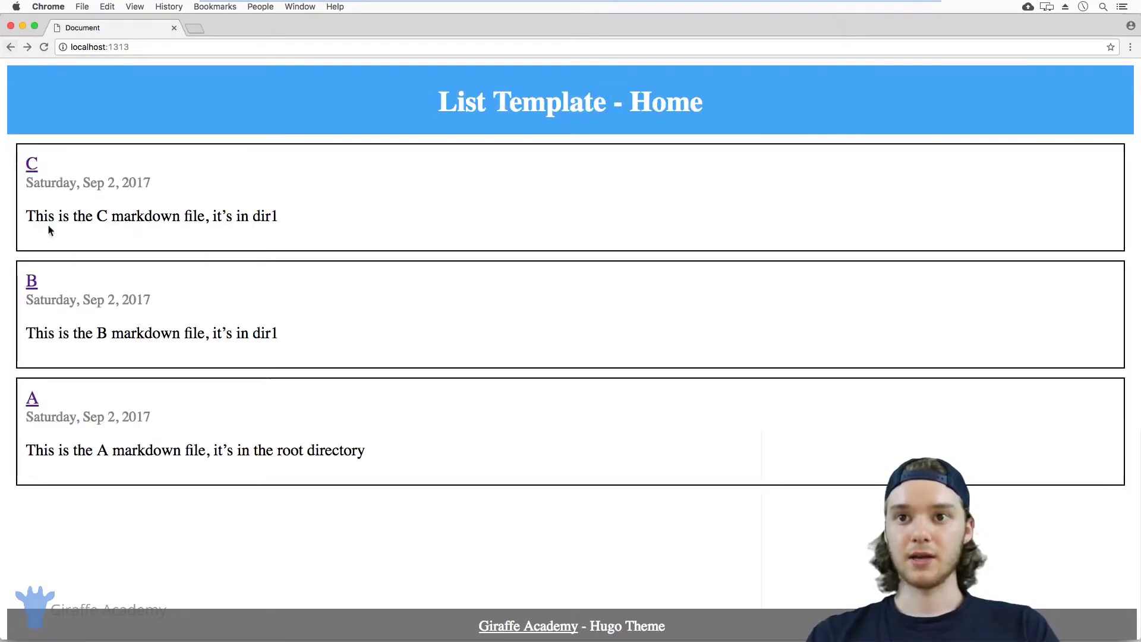
left_click(32, 398)
left_click_drag(415, 107, 626, 107)
left_click(160, 288)
left_click_drag(375, 253, 3, 224)
left_click(159, 215)
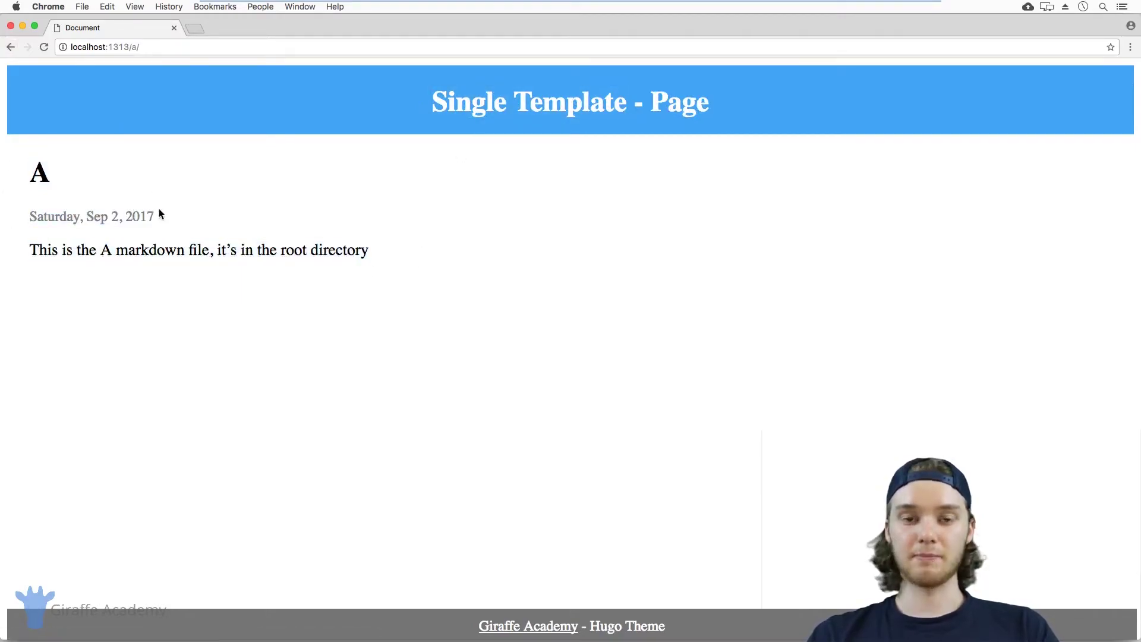
left_click(9, 46)
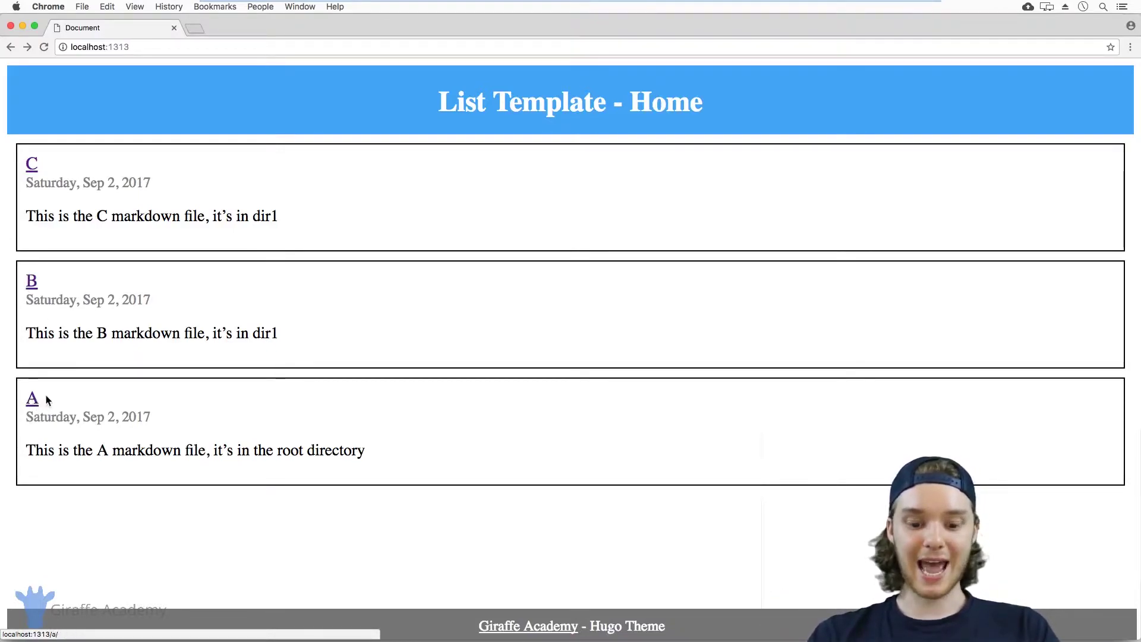
key("super+Tab")
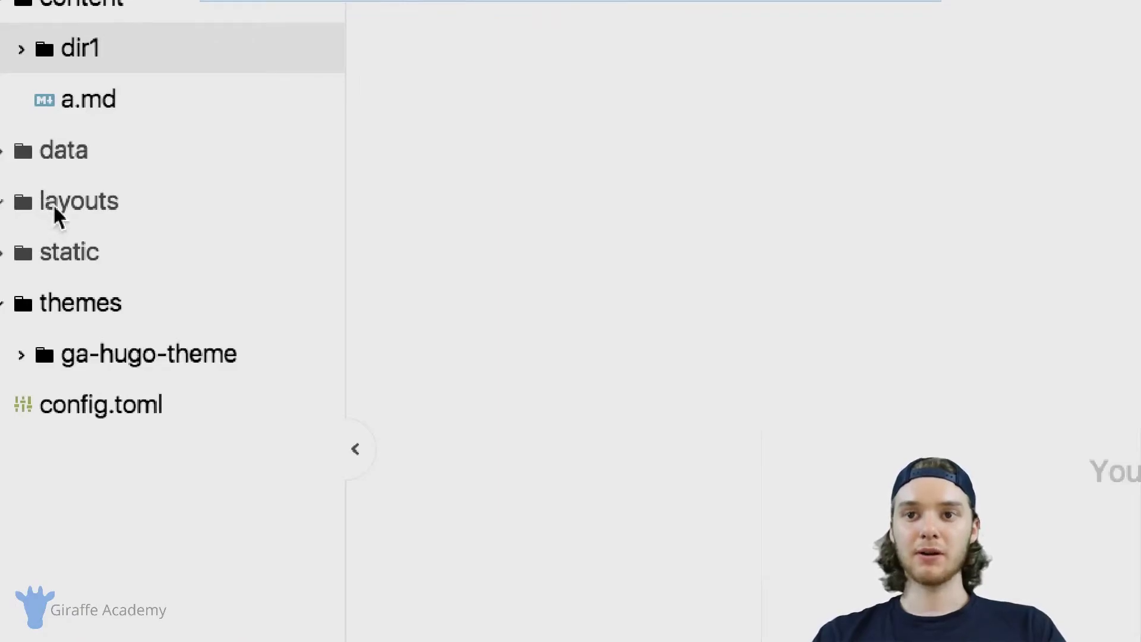
- Add a new folder named dir1 under the project's layouts folder
right_click(56, 214)
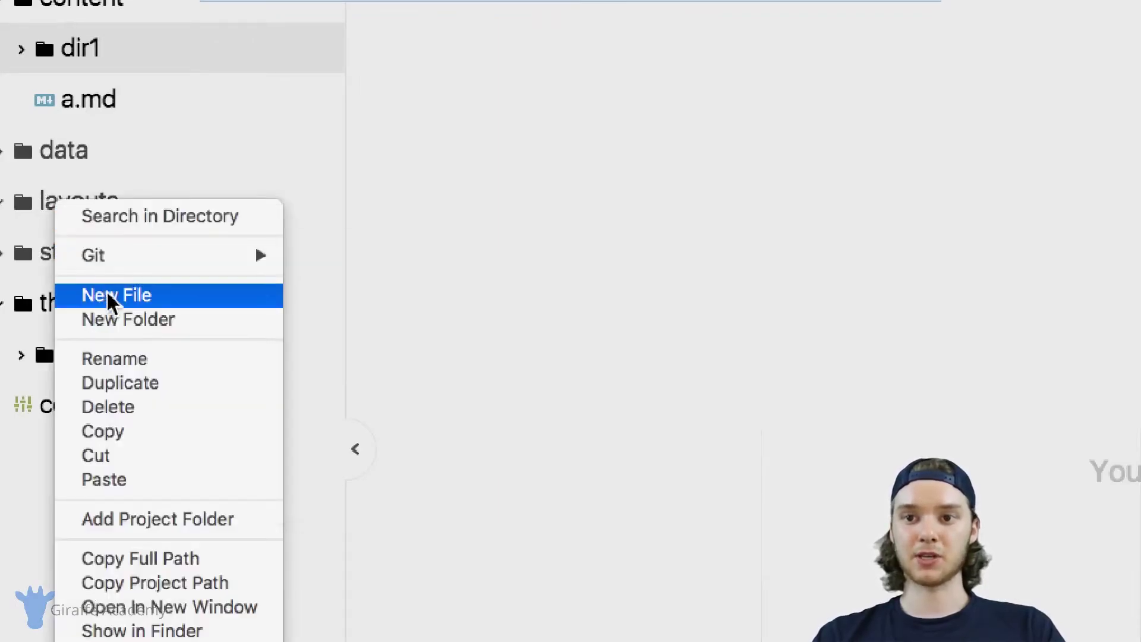
left_click(117, 321)
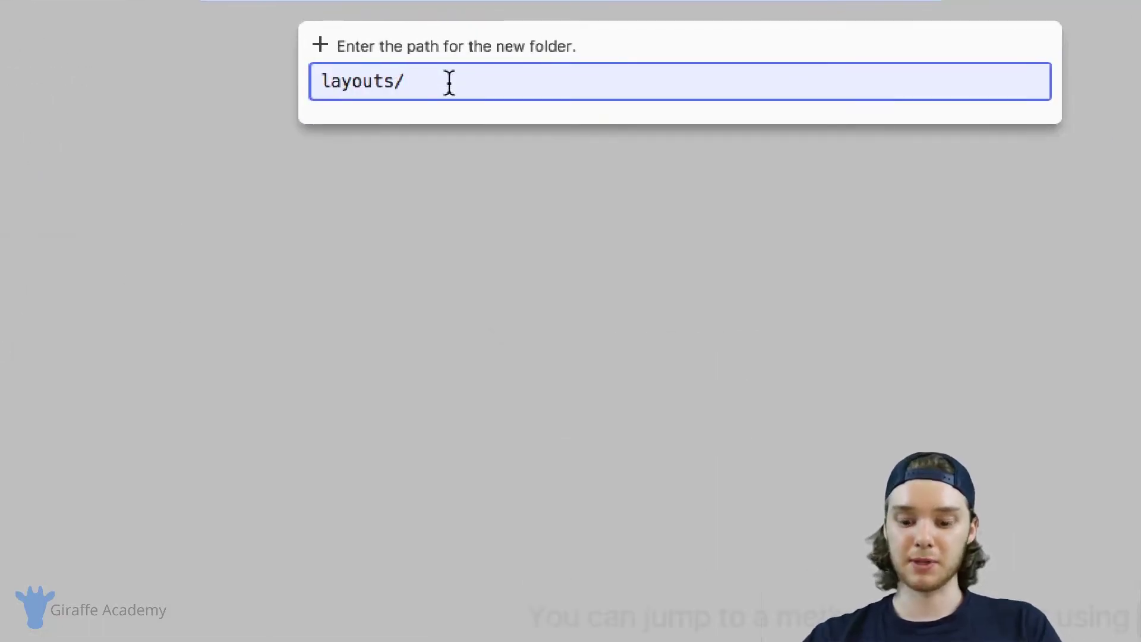
type("dir1")
key("Return")
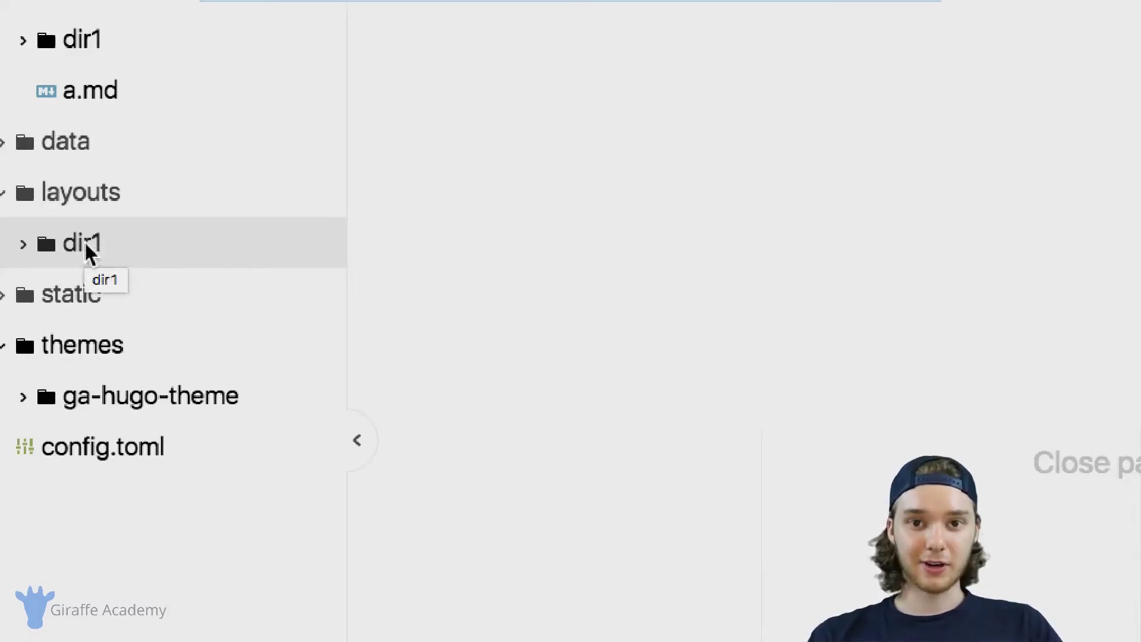
- Create a new file single.html inside layouts/dir1
right_click(88, 243)
left_click(146, 334)
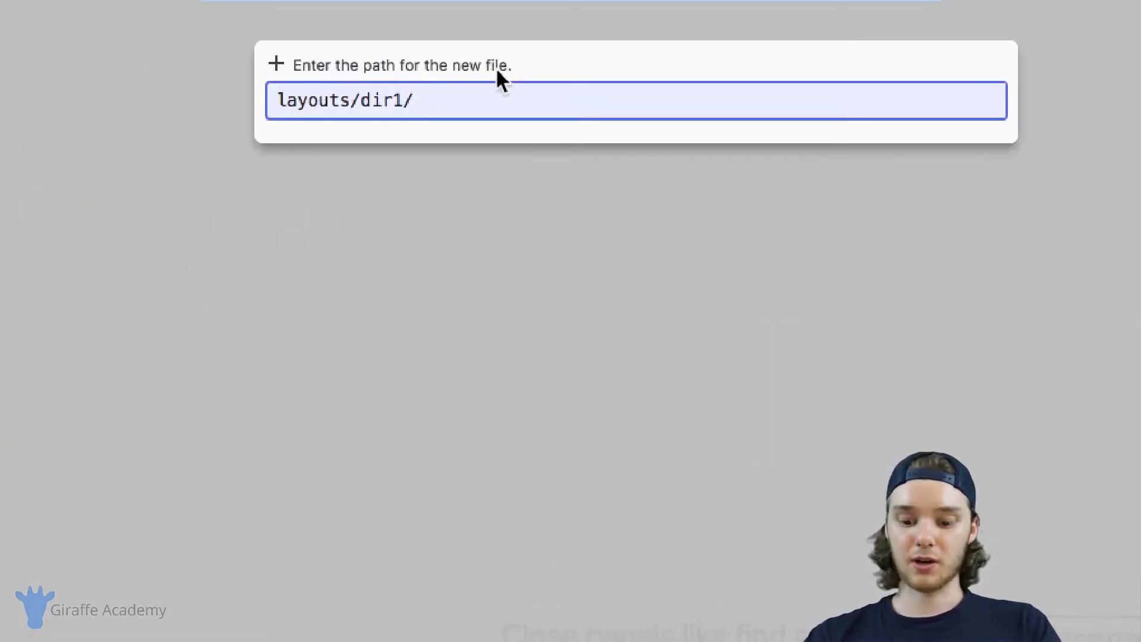
type("single.html")
key("Return")
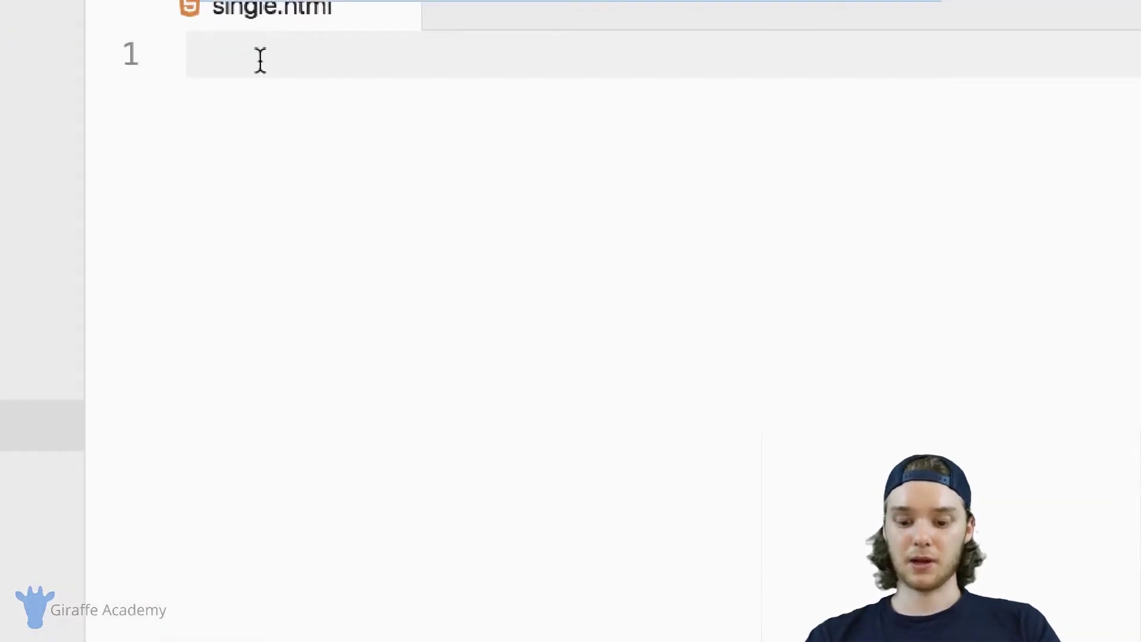
type("doc")
- Fill single.html with HTML boilerplate, with 'This is in dir1' above {{.Content}} in the body
key("Tab")
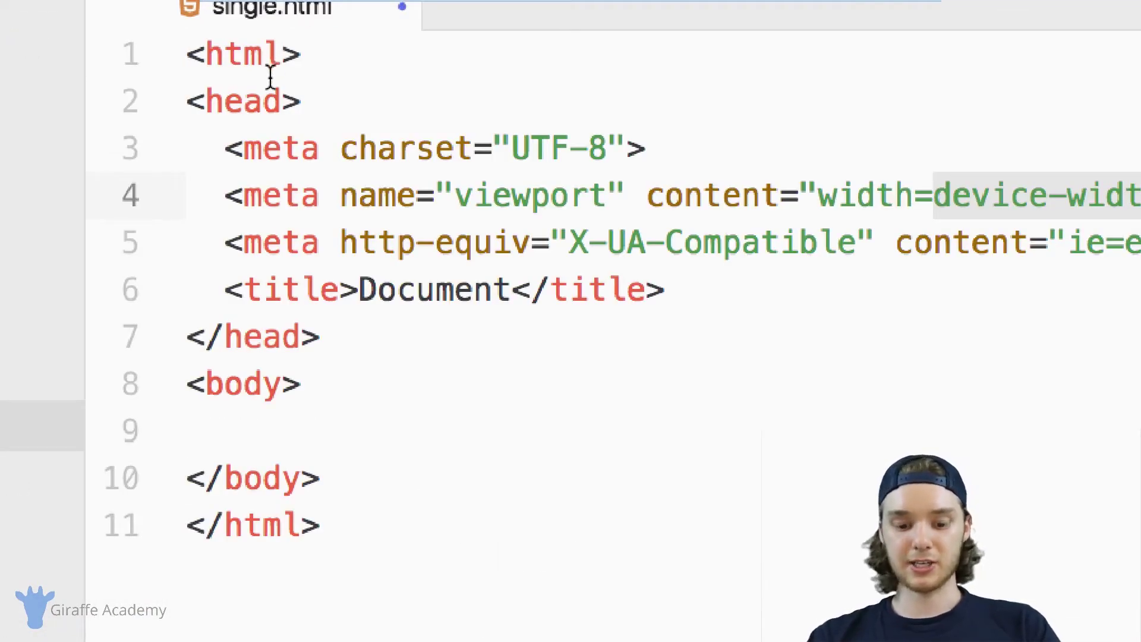
left_click(300, 432)
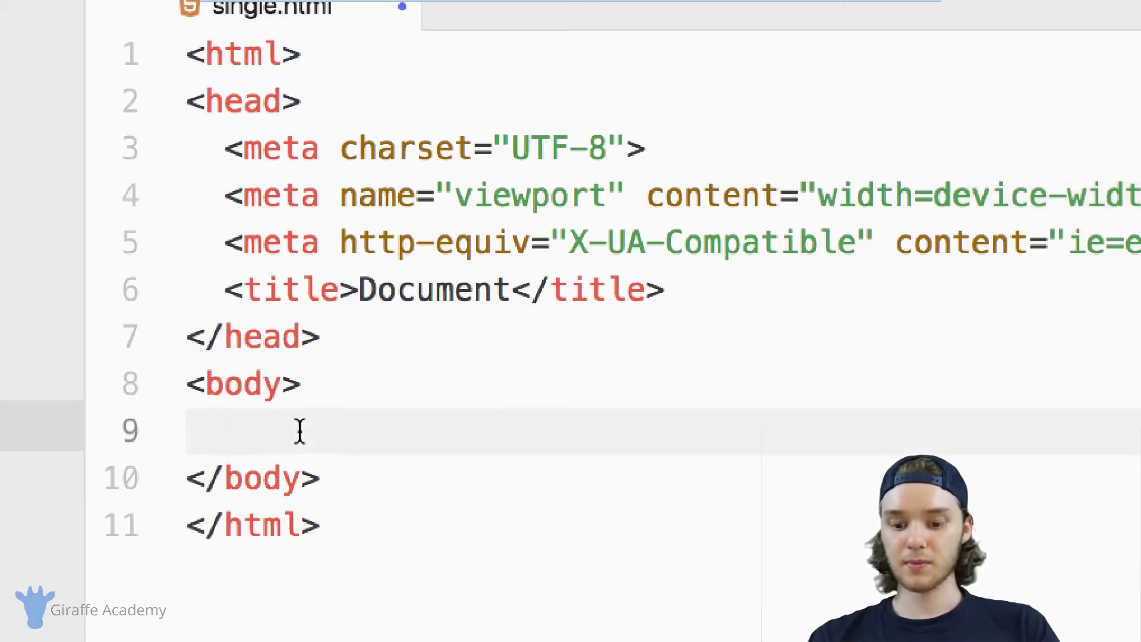
type("{{.Content")
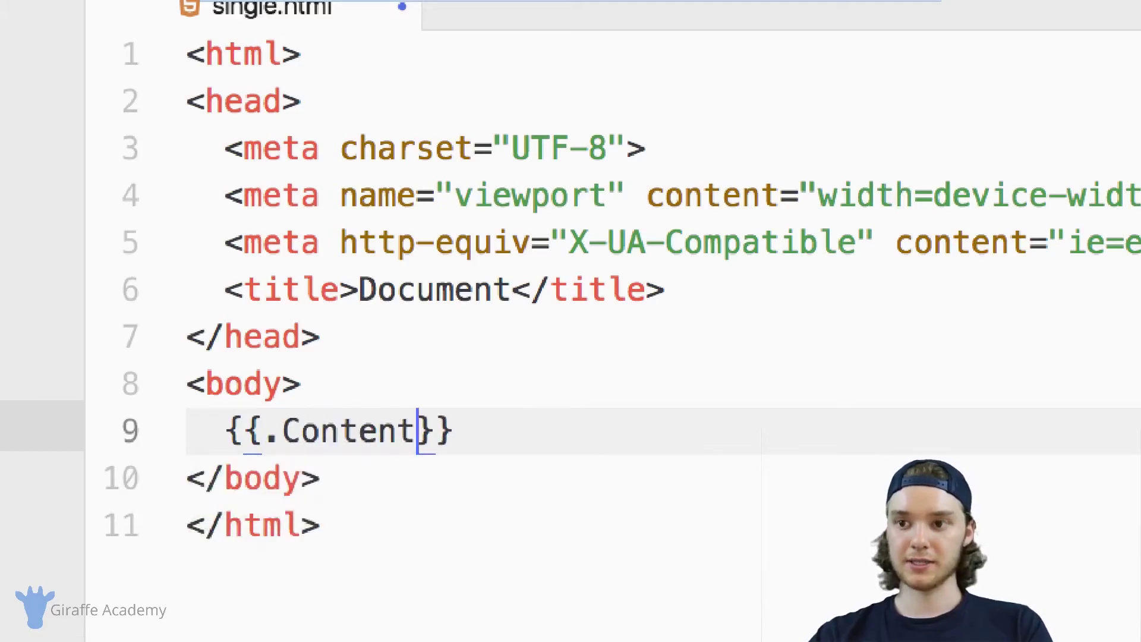
left_click(322, 390)
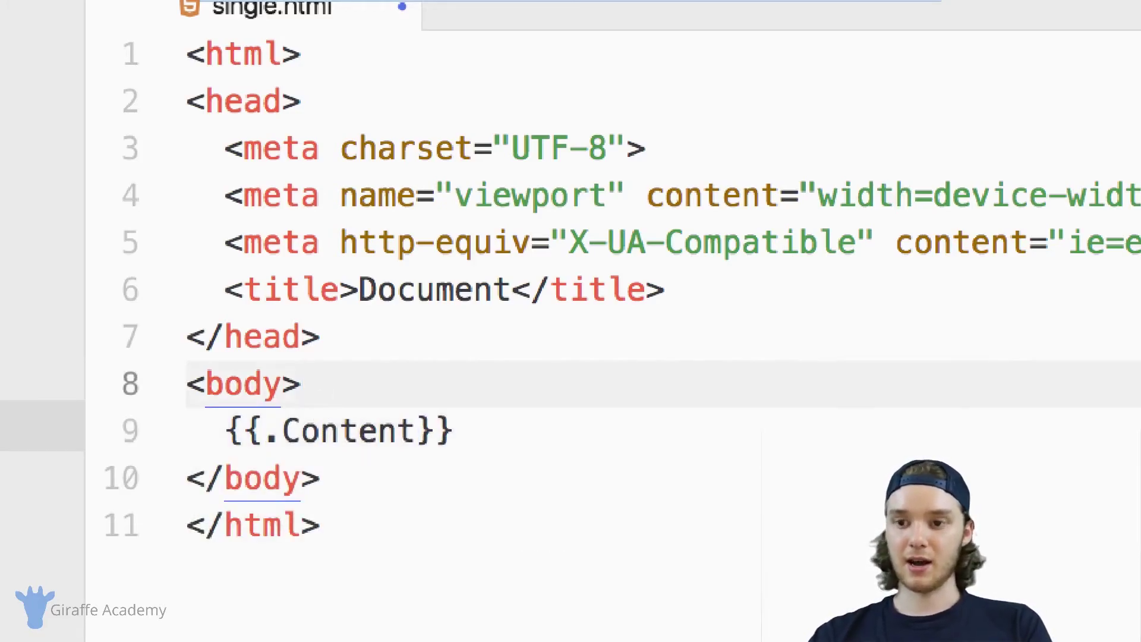
key("Return")
type("This is")
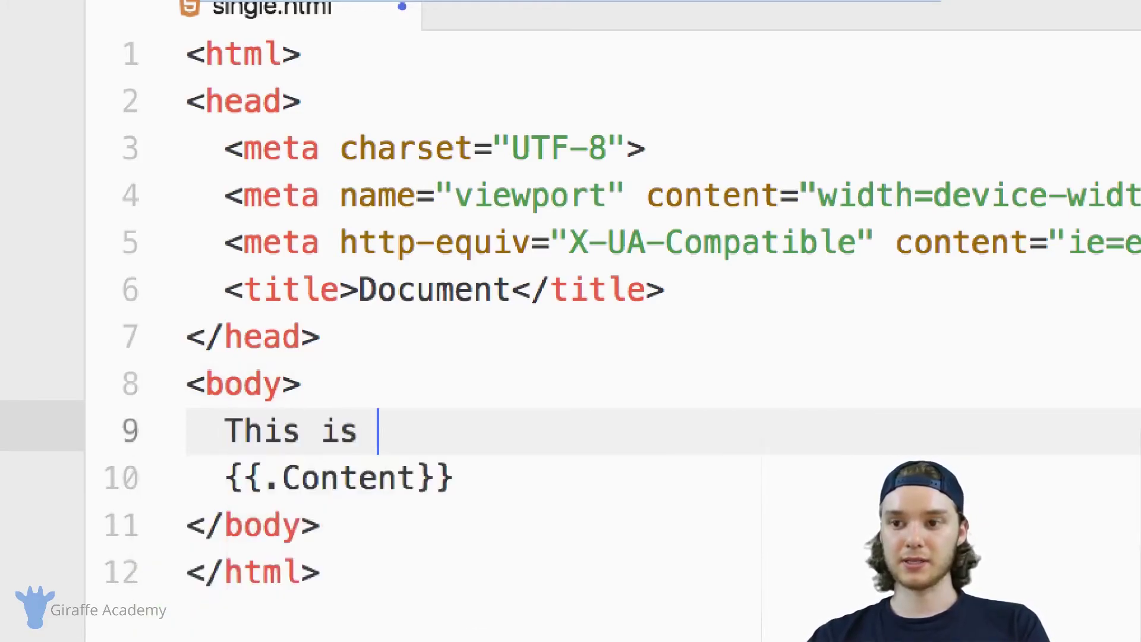
type(" in dir1")
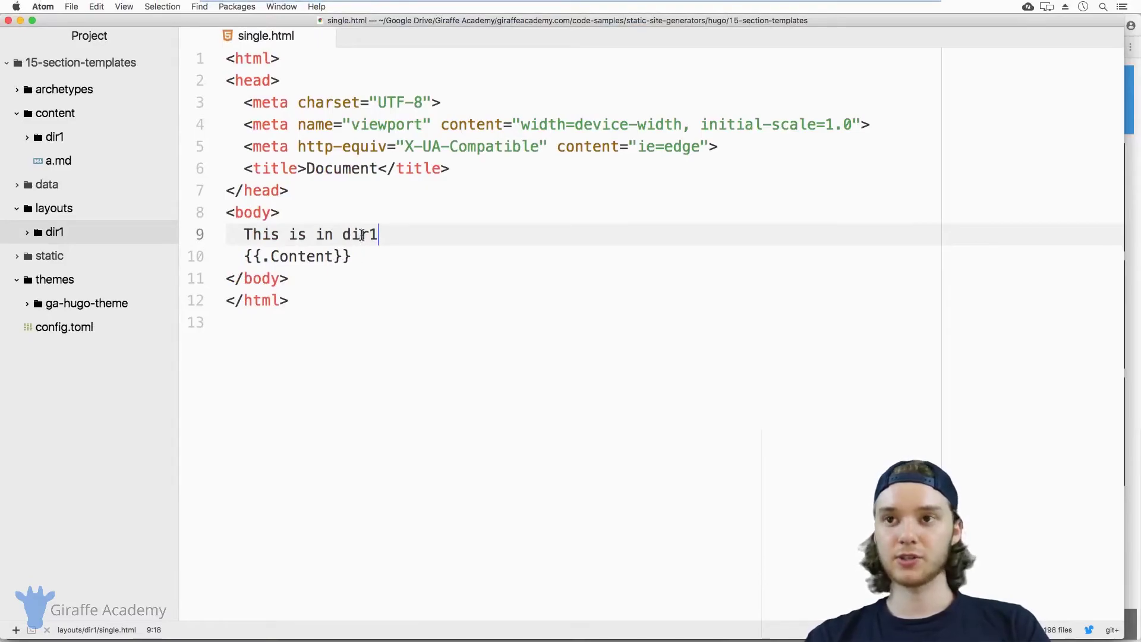
key("super+Tab")
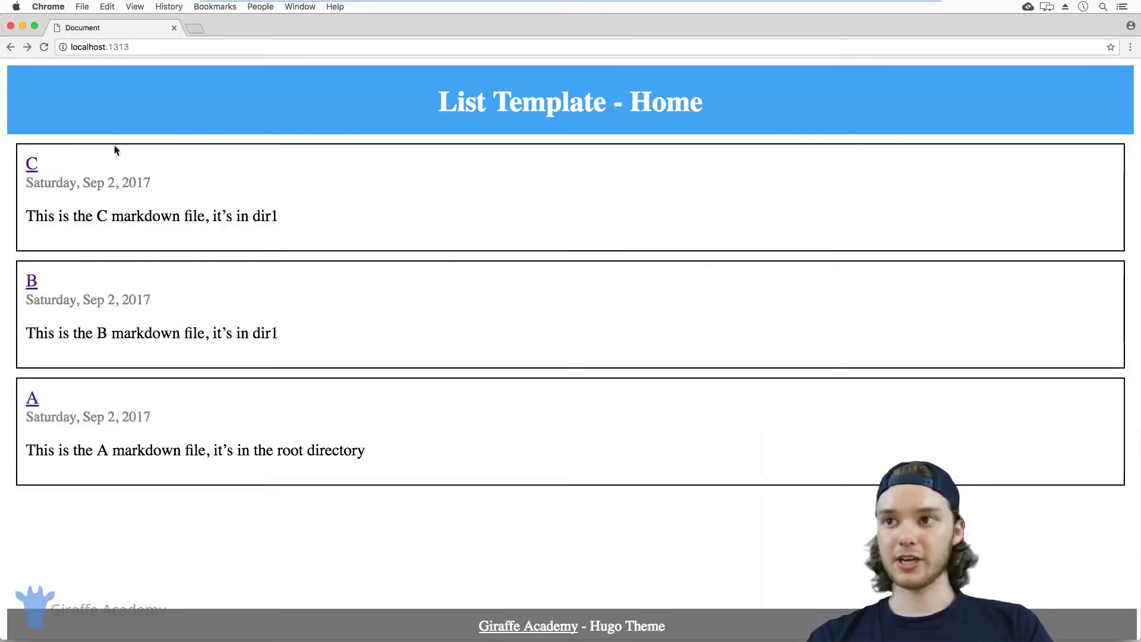
- Check pages C, A and B: C and B show 'This is in dir1', while A is unchanged
left_click(33, 168)
left_click_drag(11, 74, 272, 113)
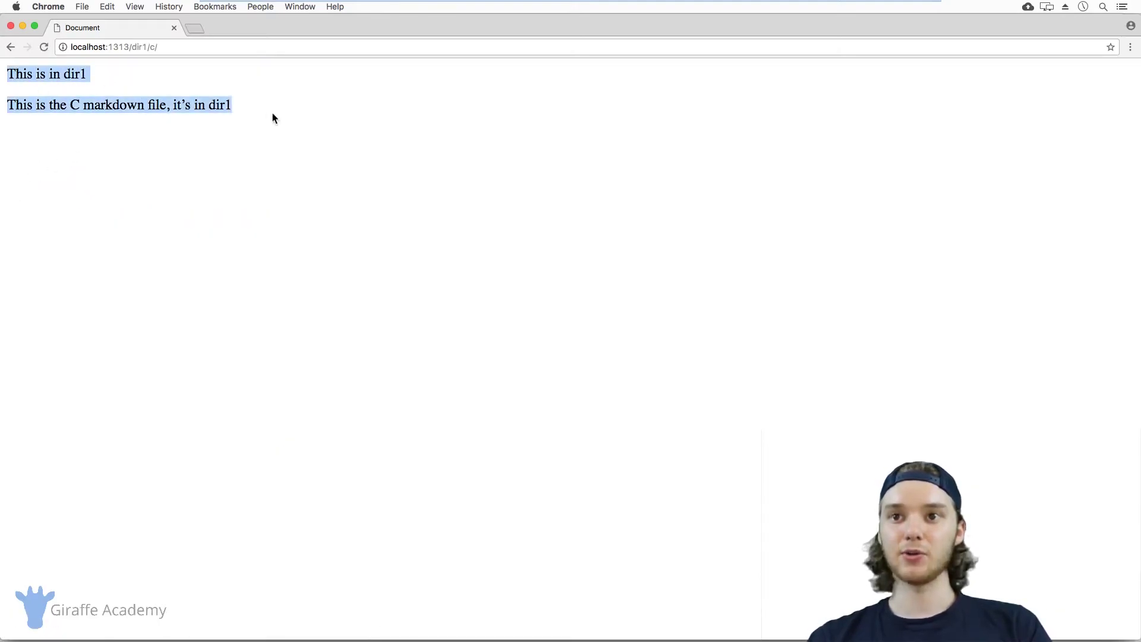
left_click(11, 47)
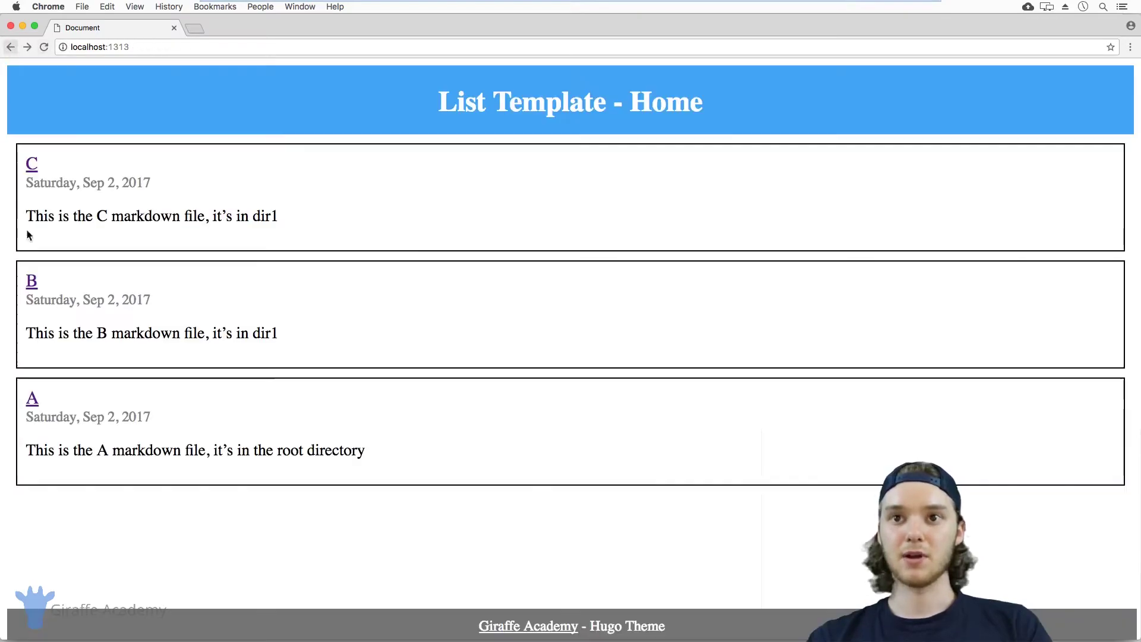
left_click(31, 403)
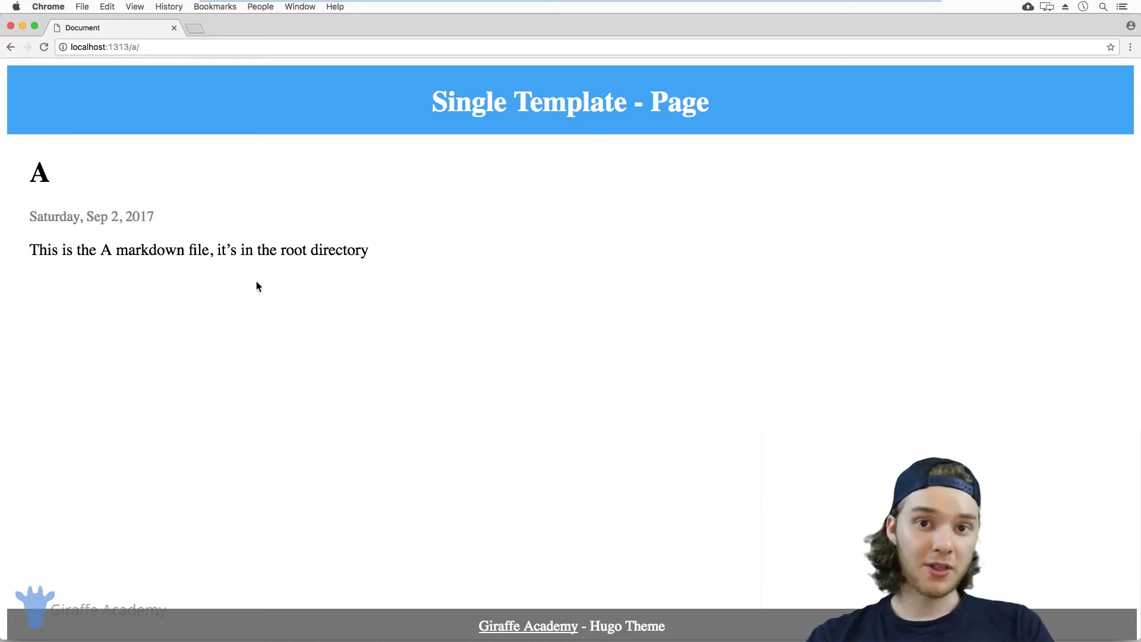
left_click(11, 46)
left_click(34, 286)
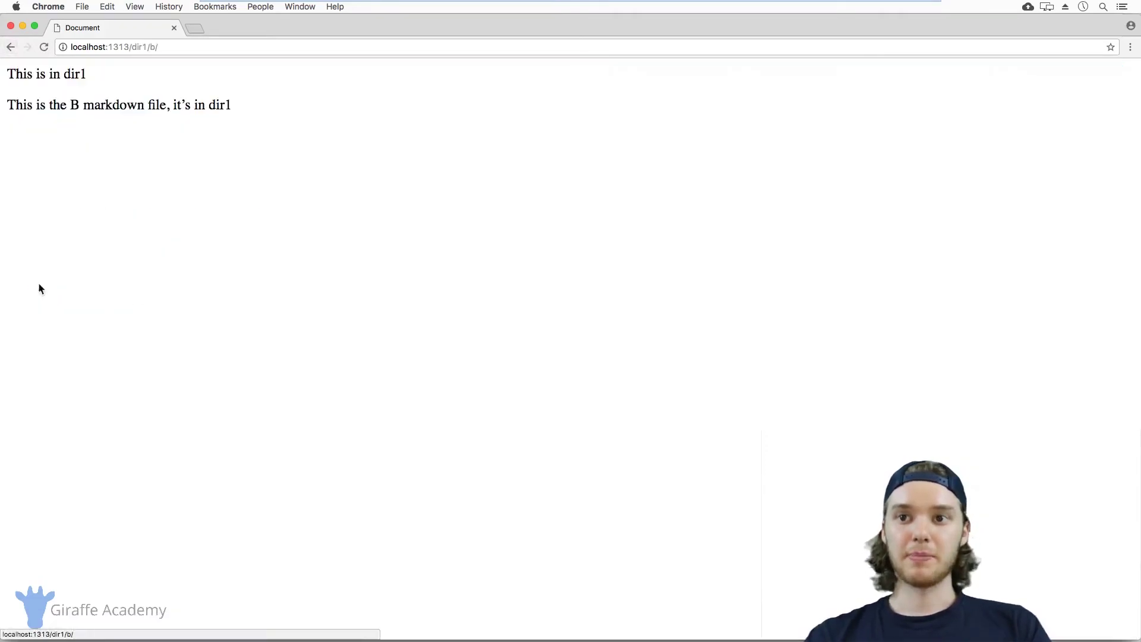
left_click(12, 46)
key("super+Tab")
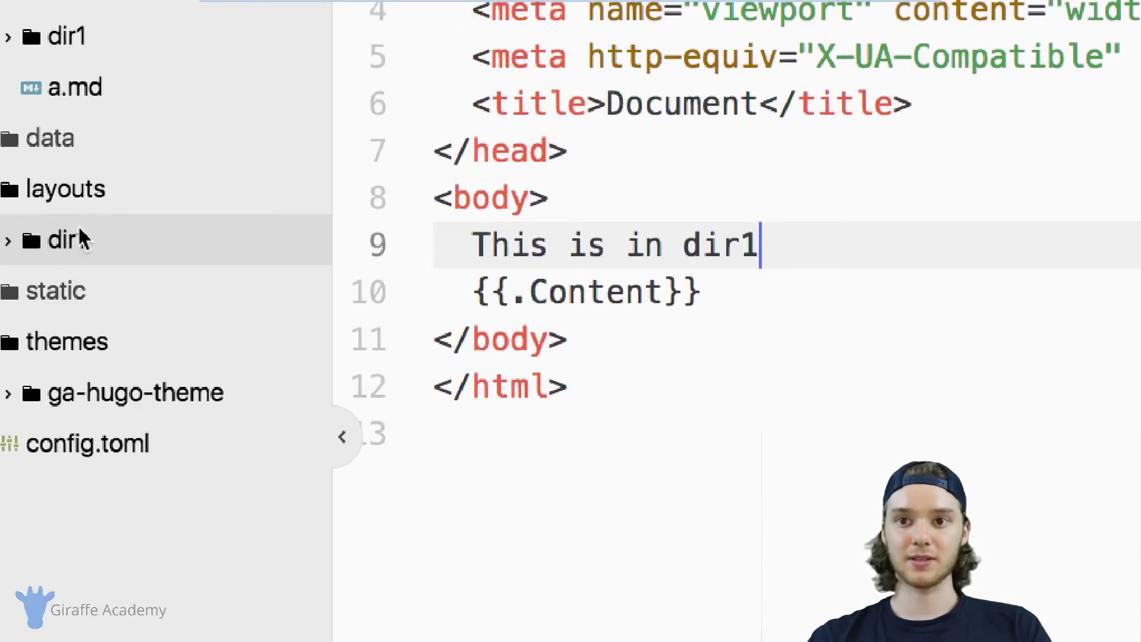
left_click(57, 232)
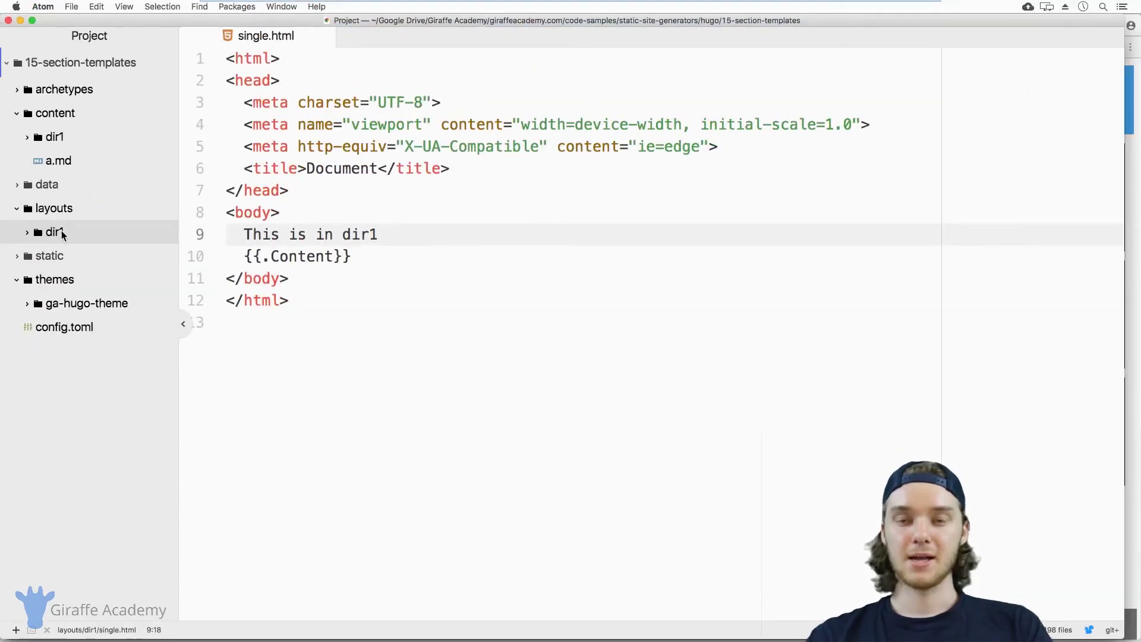